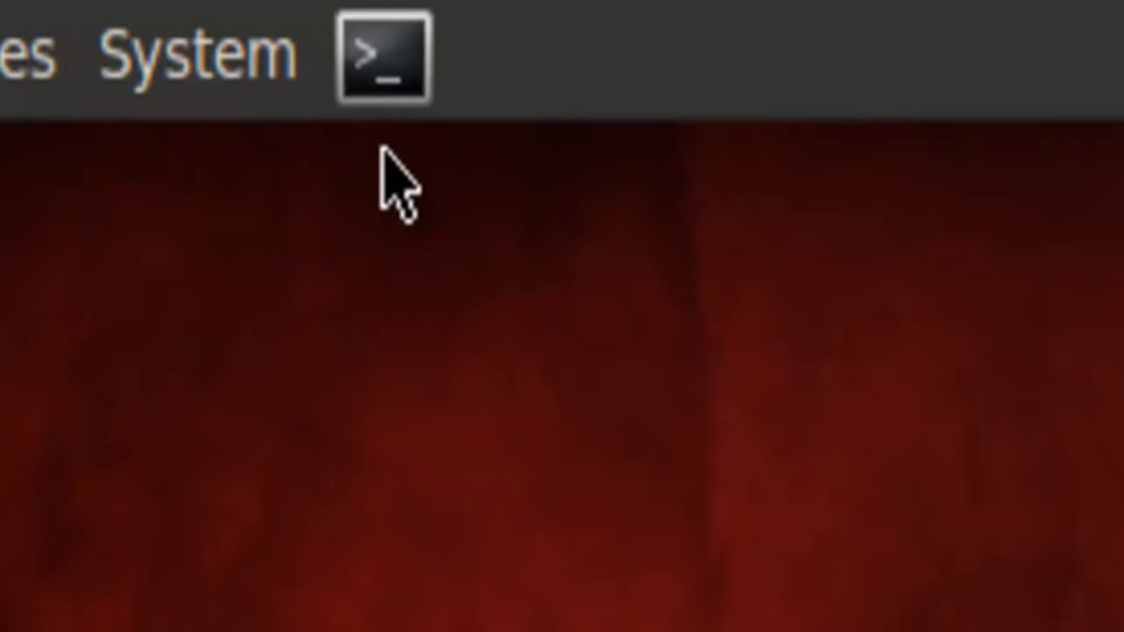
- Open a terminal and launch Wireshark with the command wireshark
click(386, 88)
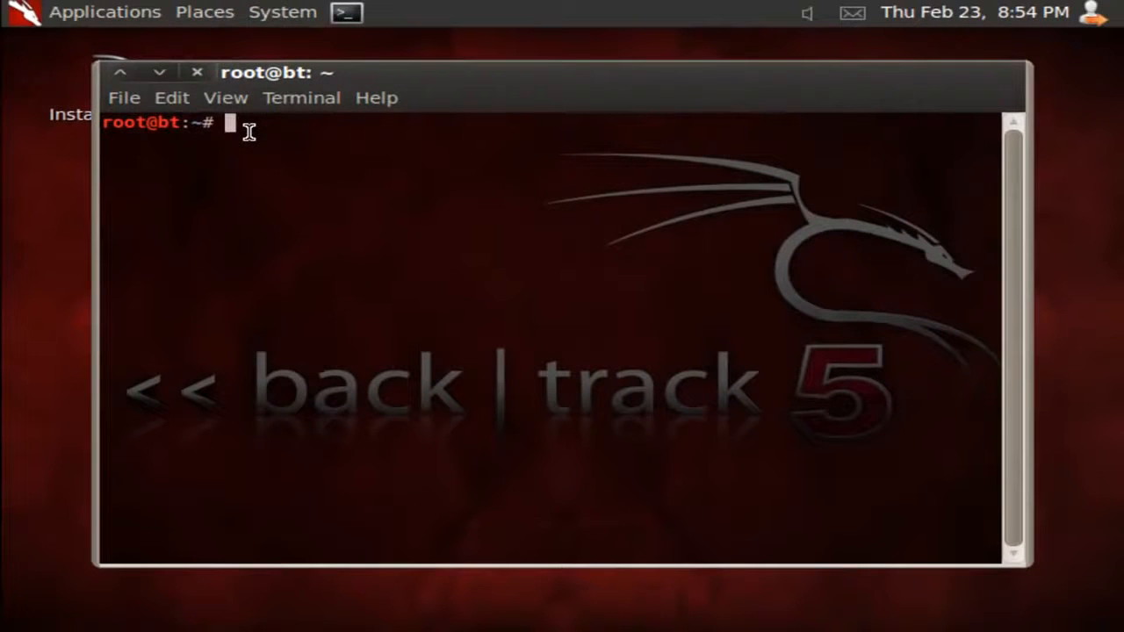
text(wirew)
text(a)
key(BackSpace)
key(BackSpace)
text(shark)
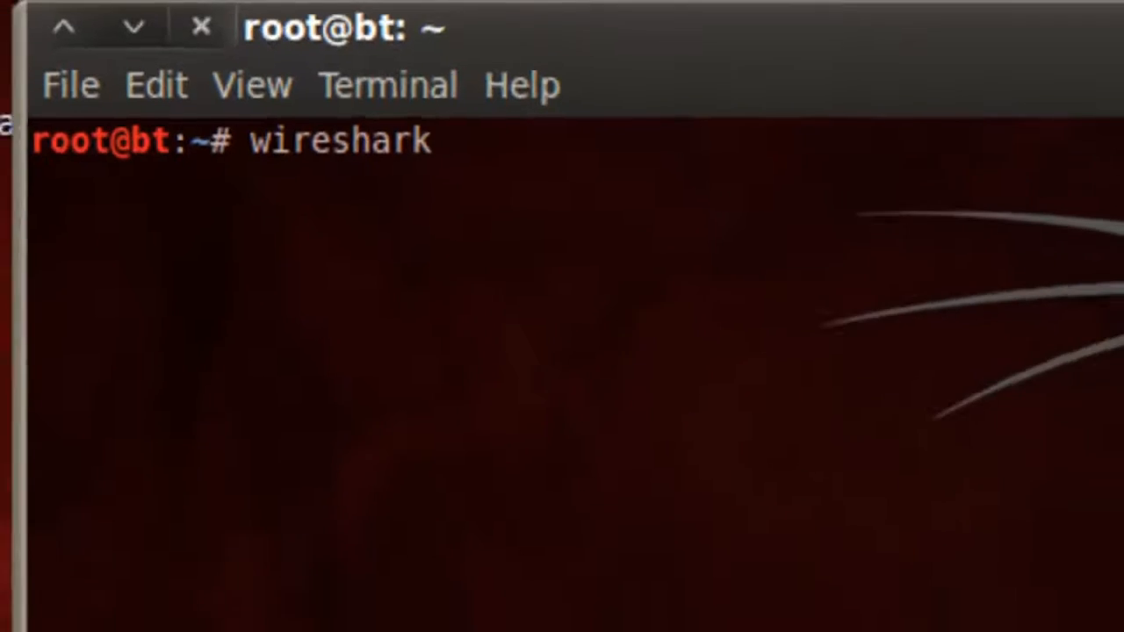
key(Return)
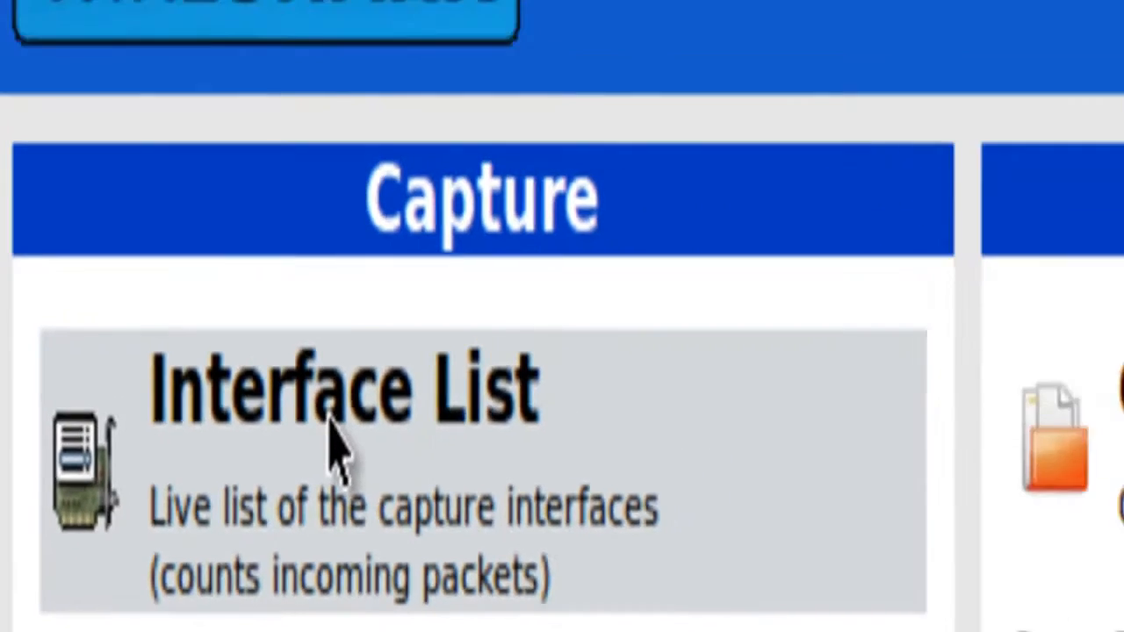
- Start a live capture on the eth0 interface and apply the display filter http to the packet list
click(505, 360)
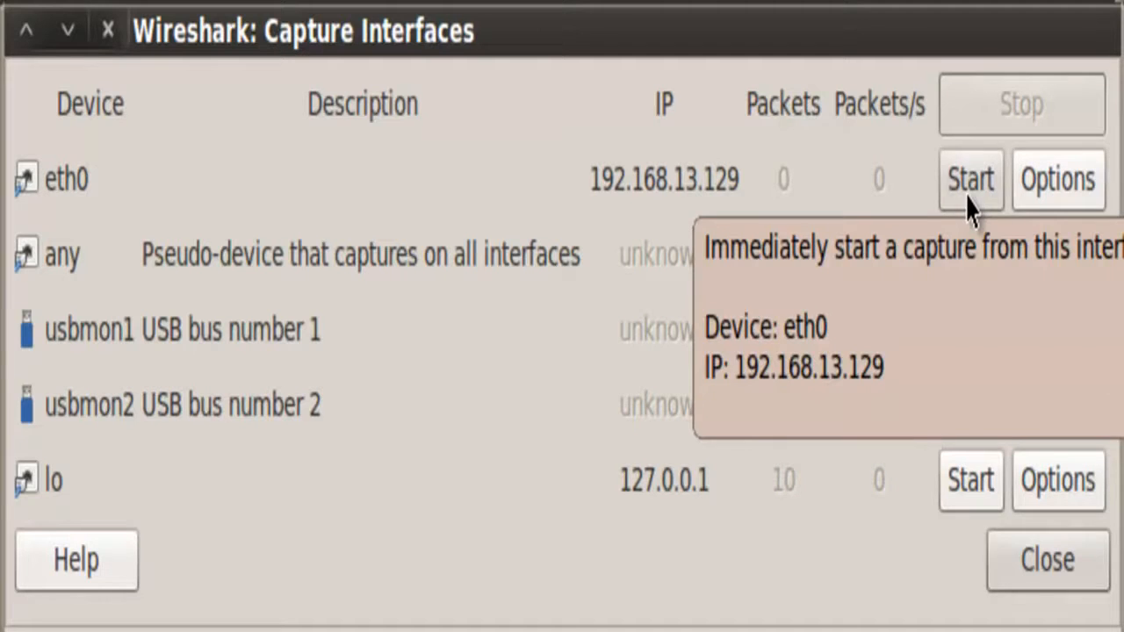
click(969, 181)
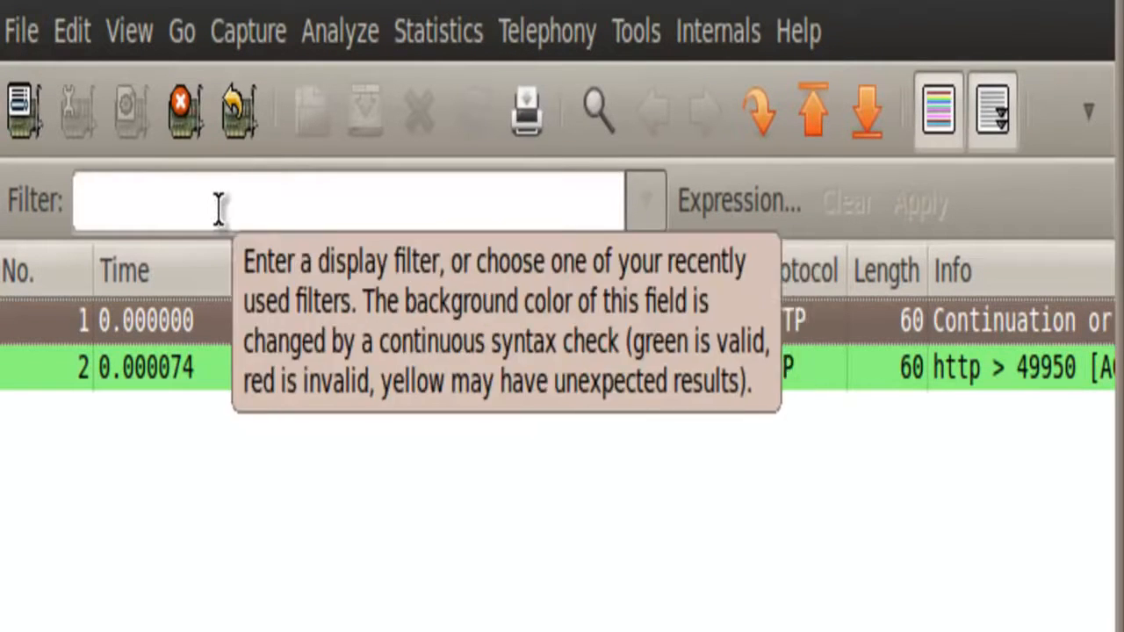
click(219, 207)
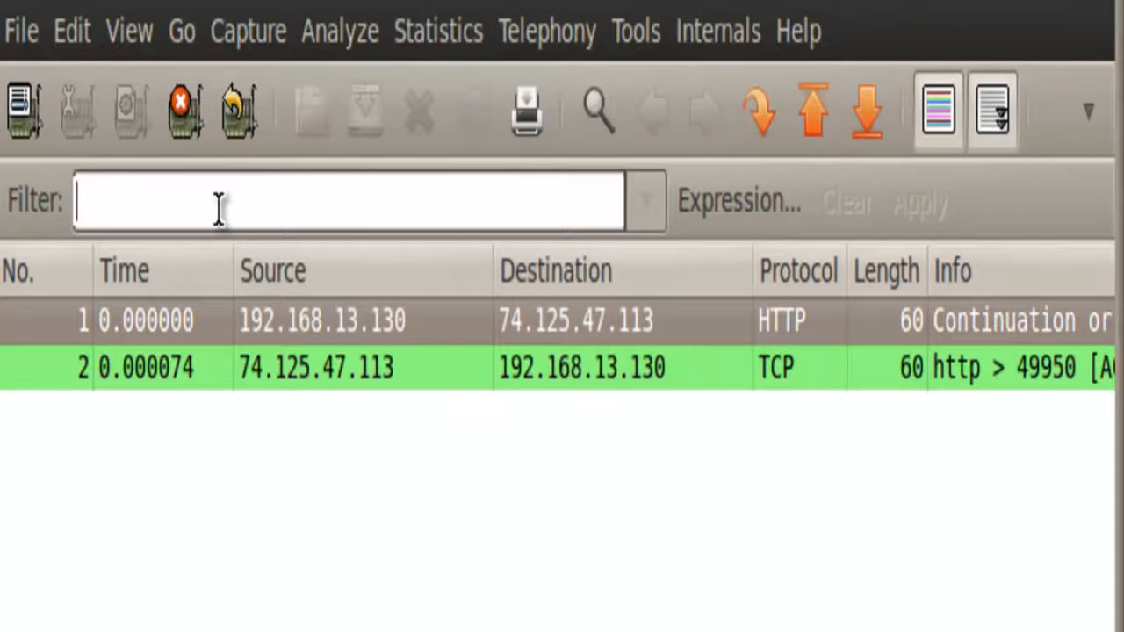
text(htt)
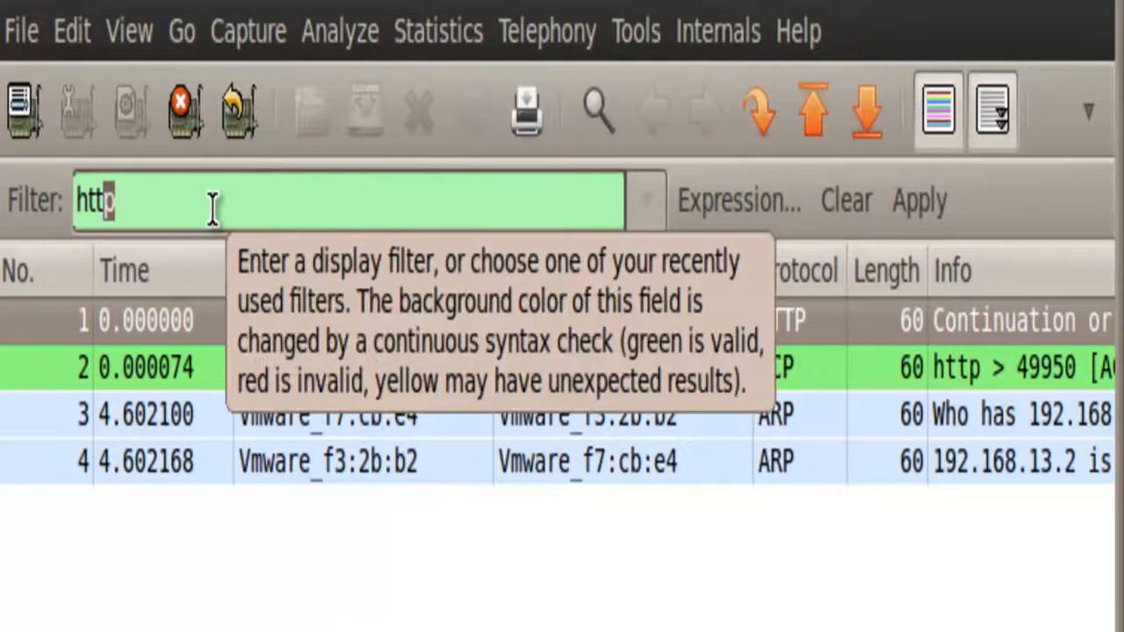
text(p)
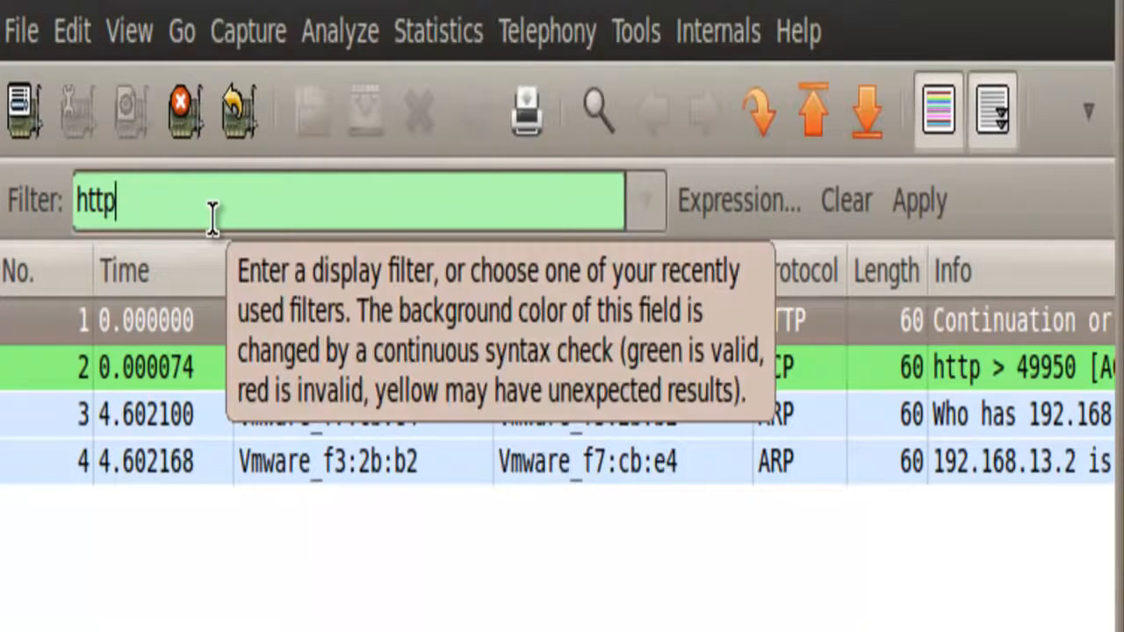
key(Return)
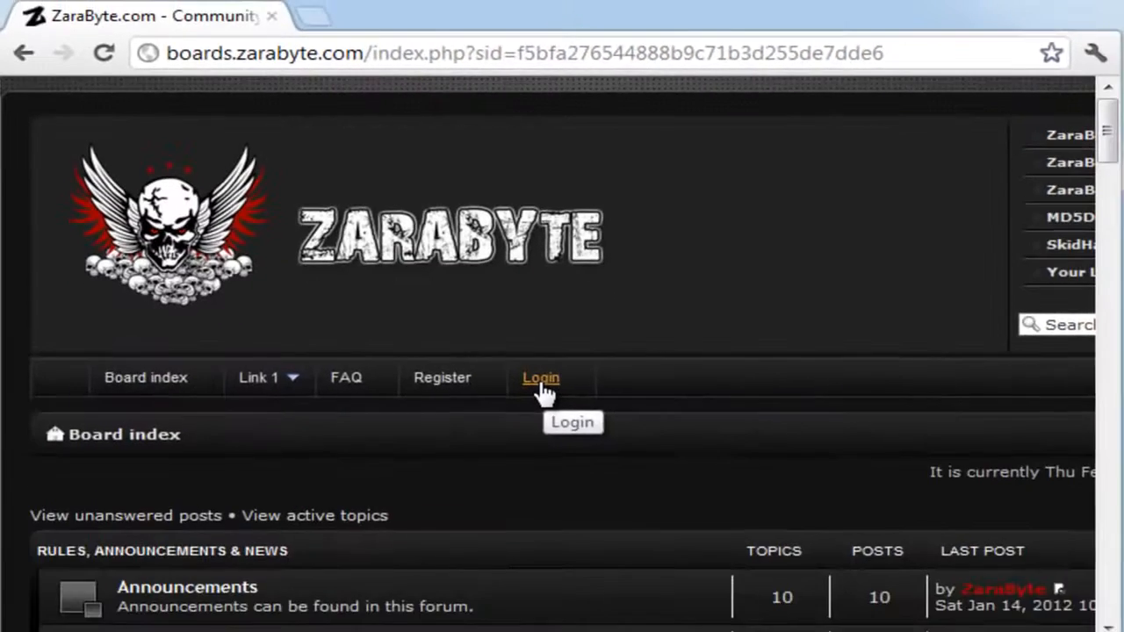
- Log in to the ZaraByte forum in the browser with the account's username and password
click(541, 383)
click(342, 531)
click(329, 565)
click(311, 573)
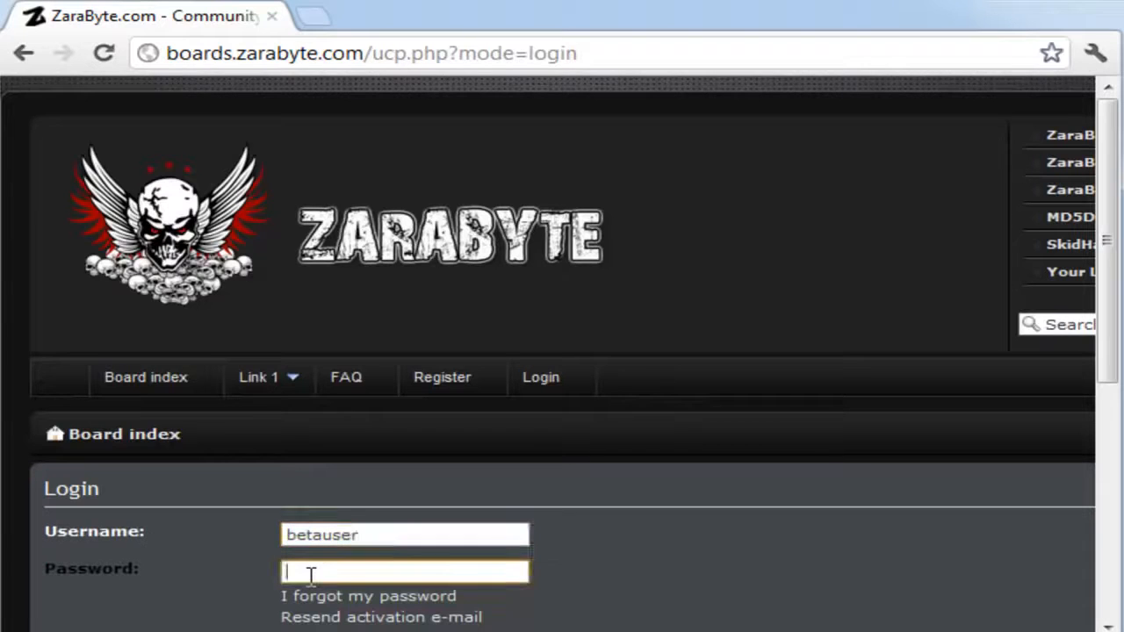
text(••••)
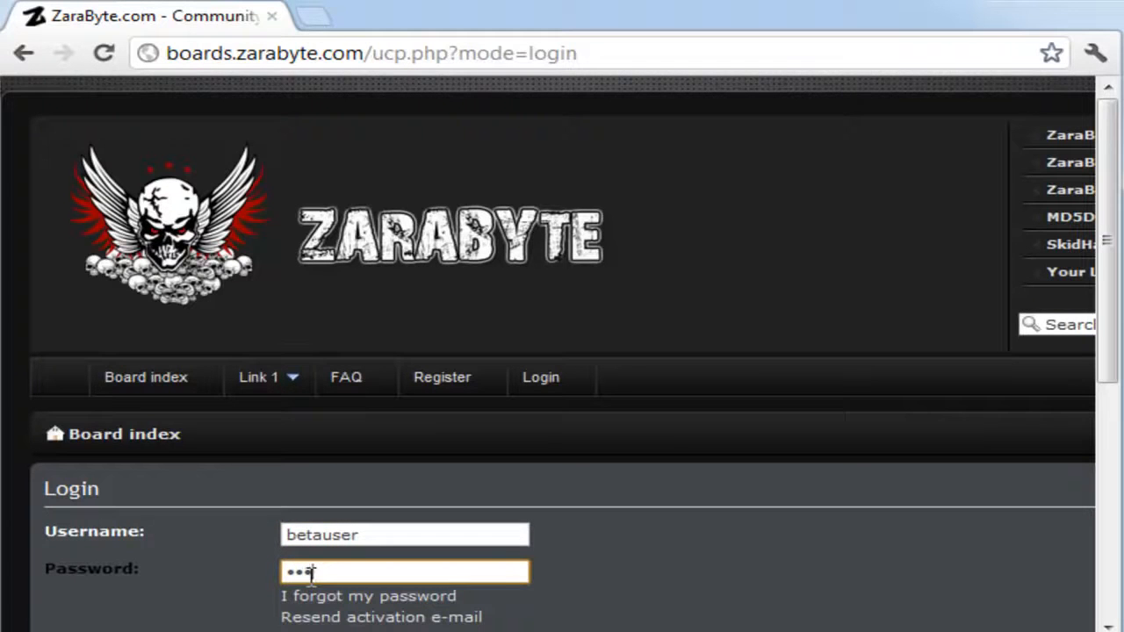
text(•••••)
scroll(635, 511, down, 3)
click(309, 455)
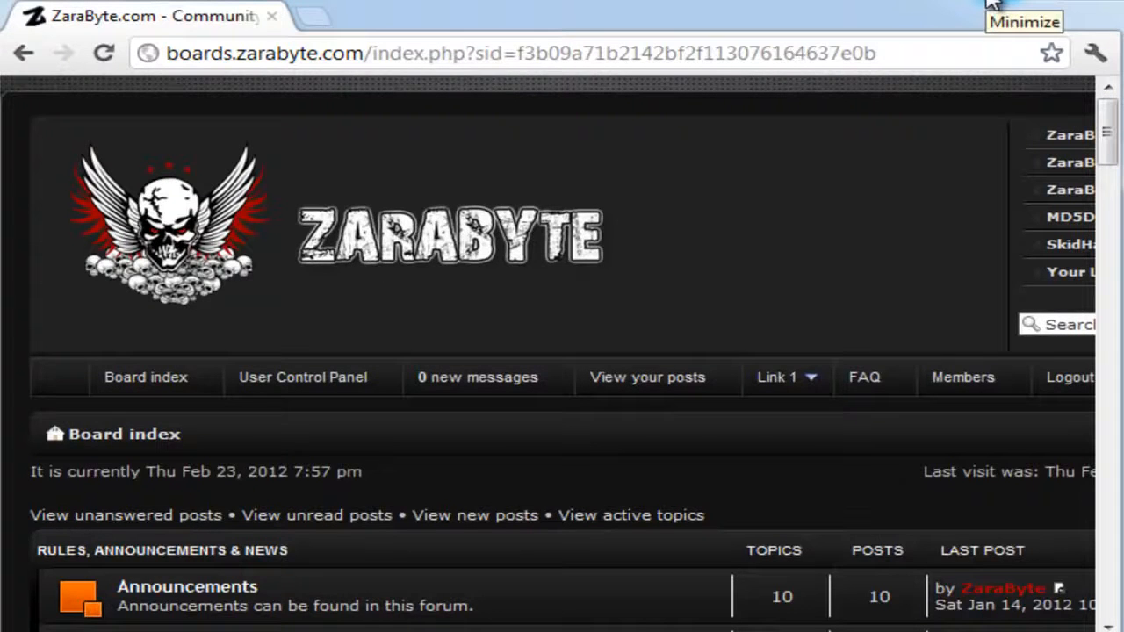
- Minimize the browser and stop the running eth0 capture in Wireshark
click(992, 4)
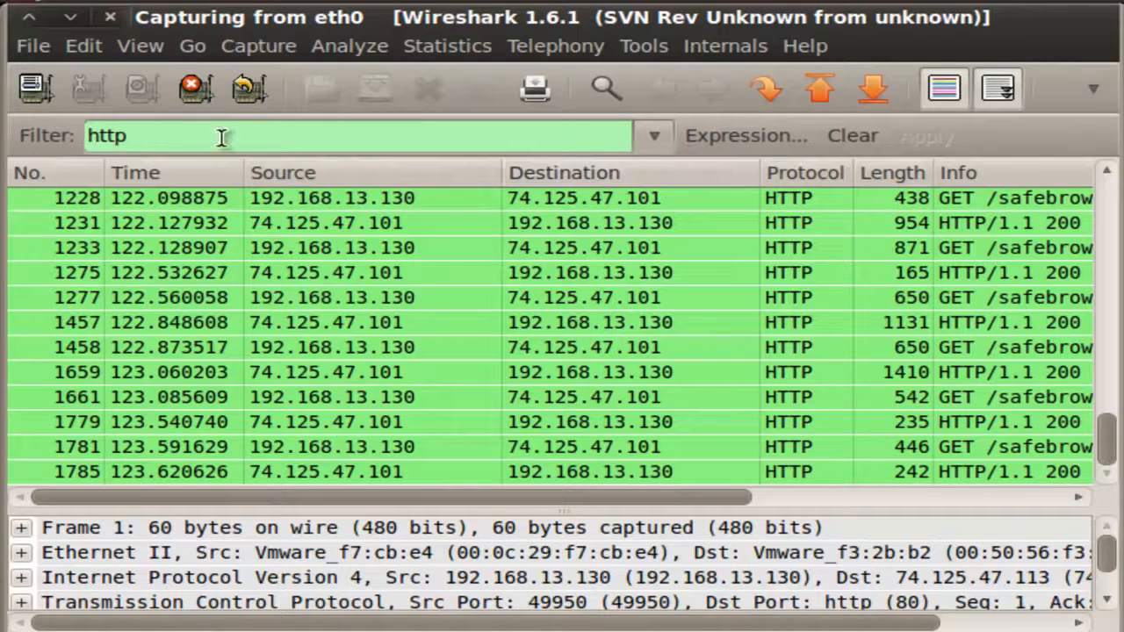
click(195, 87)
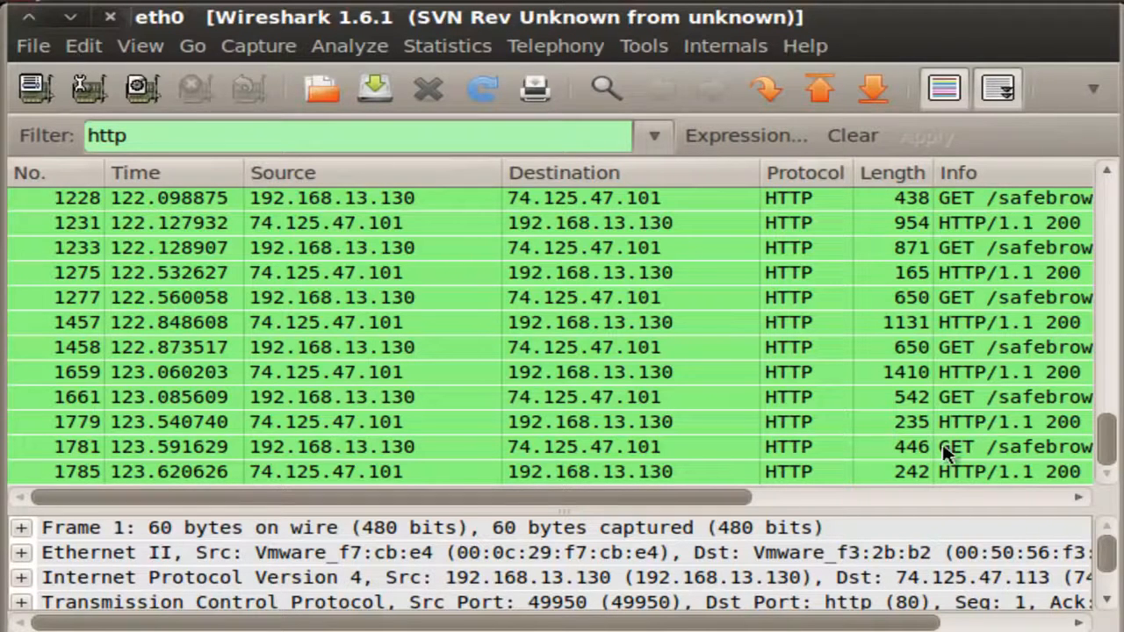
- Find the next packet by string, searching downward in the packet bytes for "post"
drag(1104, 446, 1099, 487)
click(83, 48)
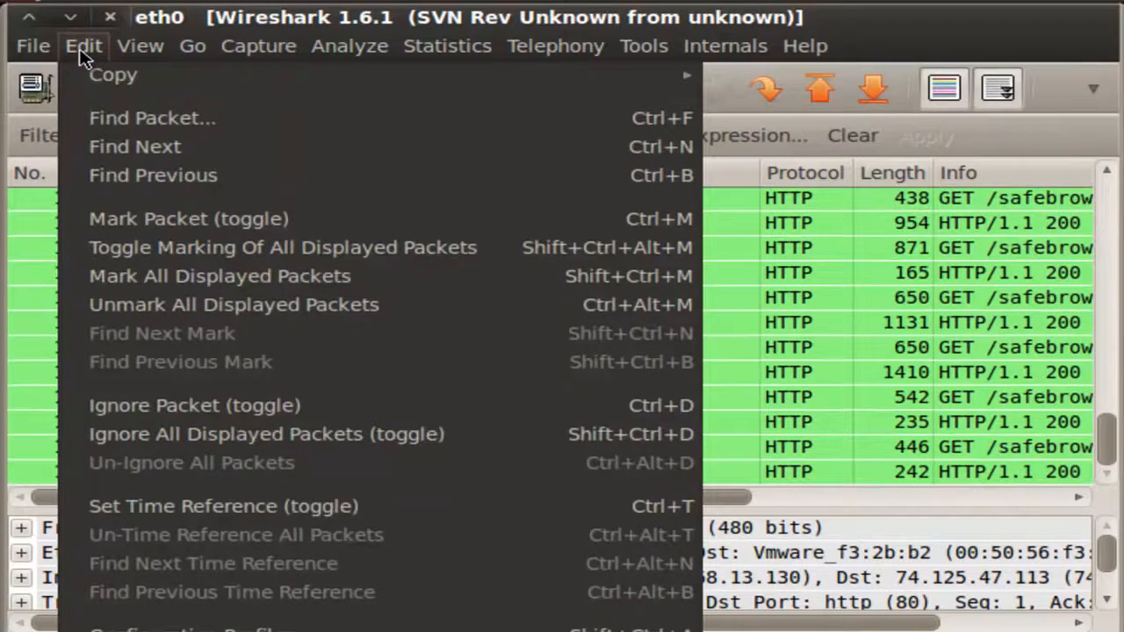
click(107, 121)
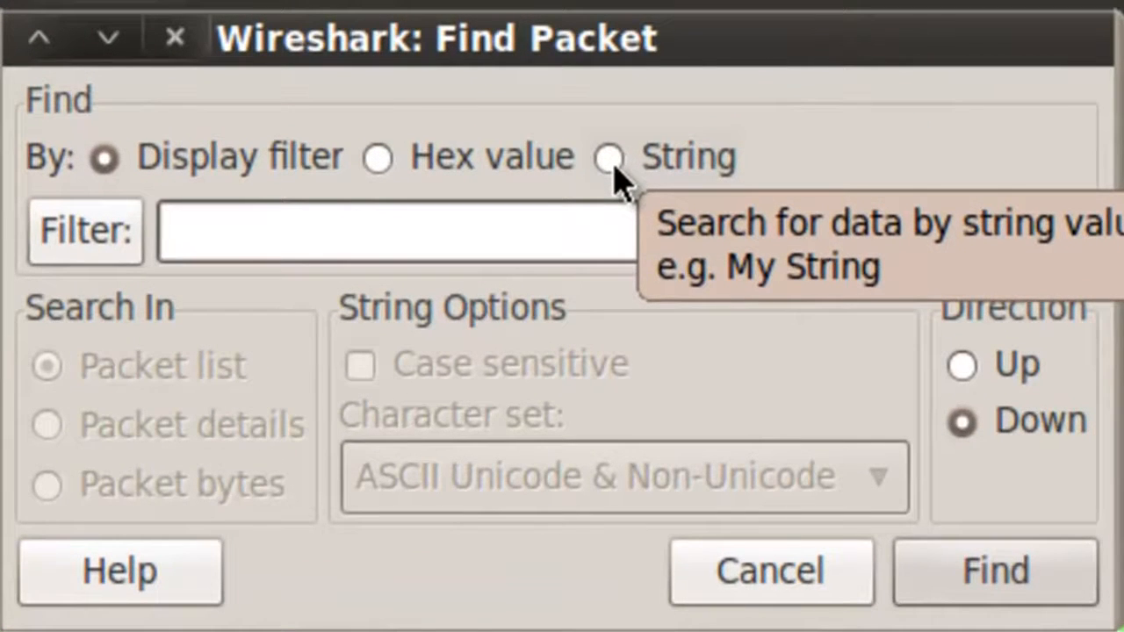
click(609, 158)
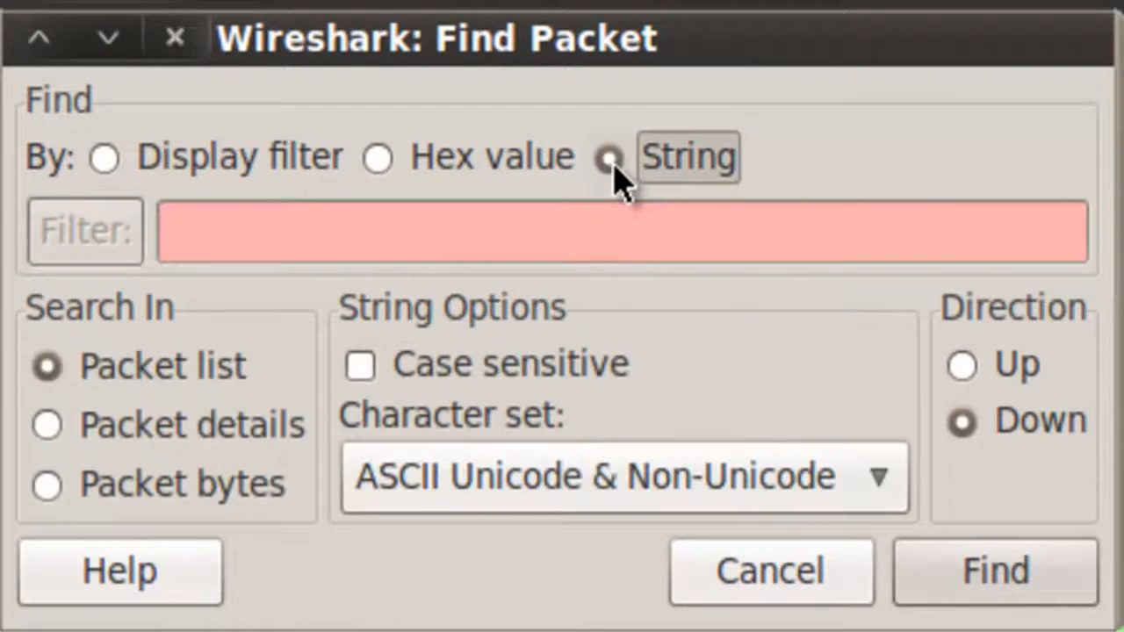
click(126, 502)
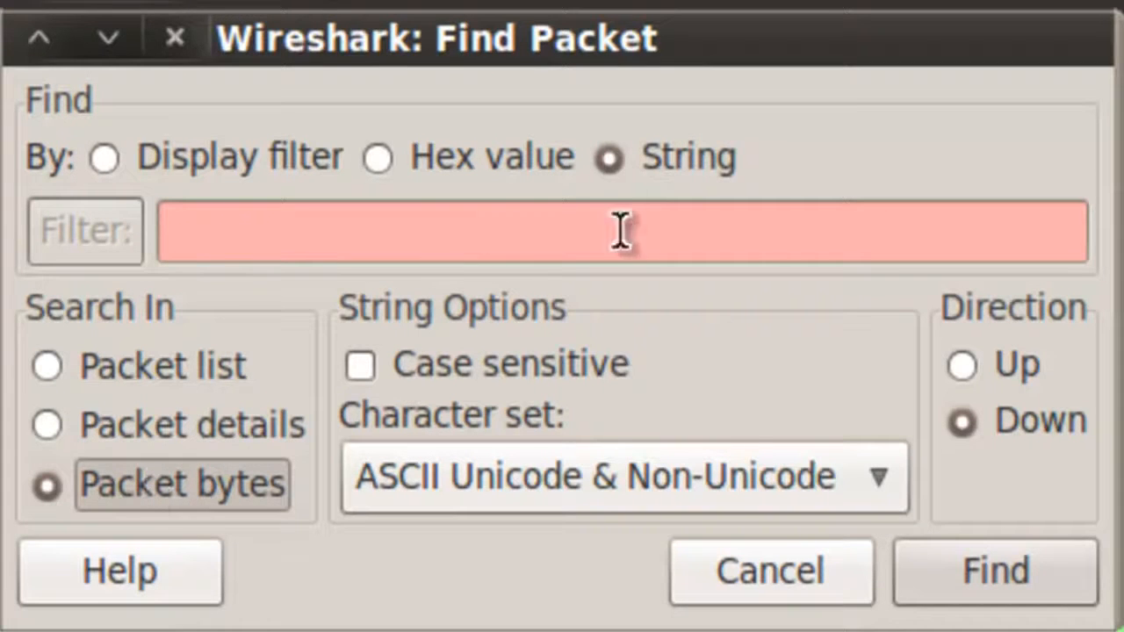
click(275, 249)
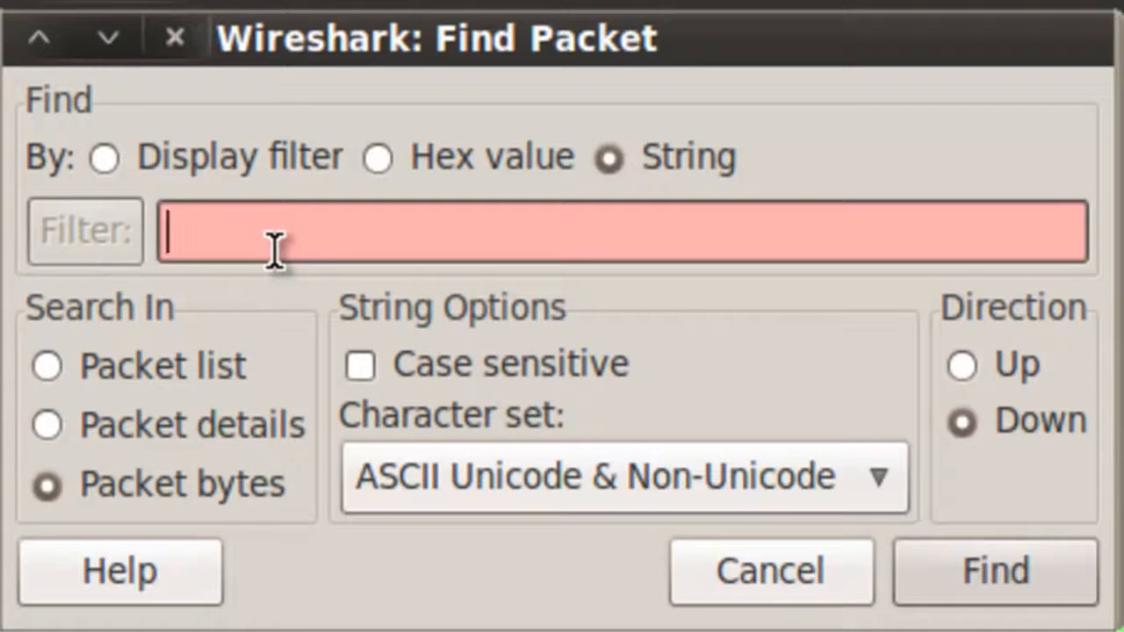
text(p)
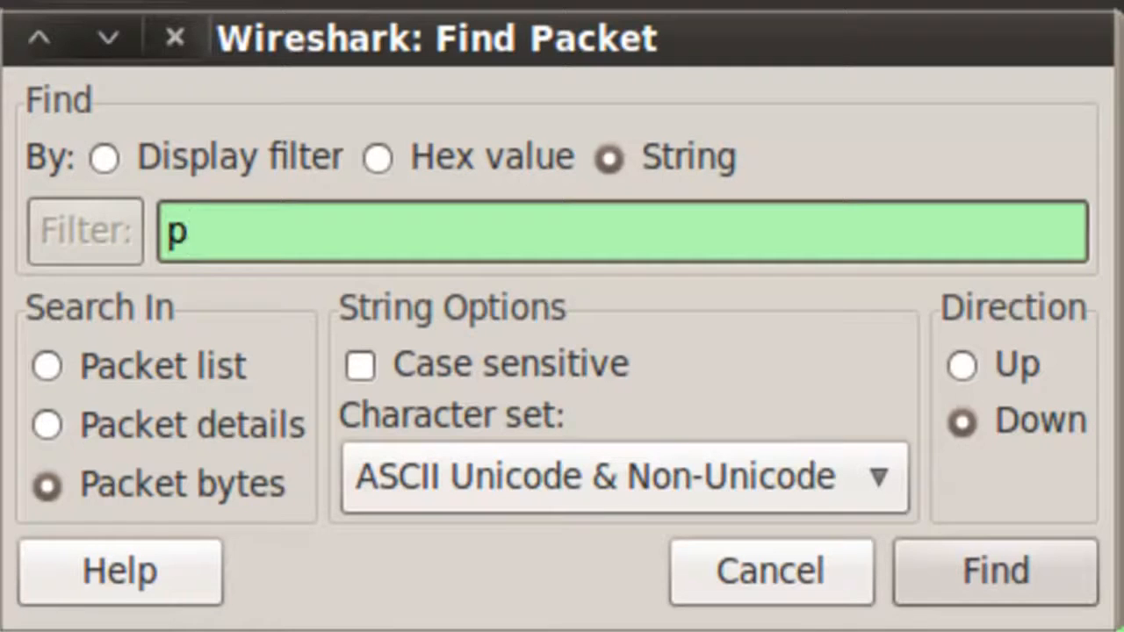
text(ost)
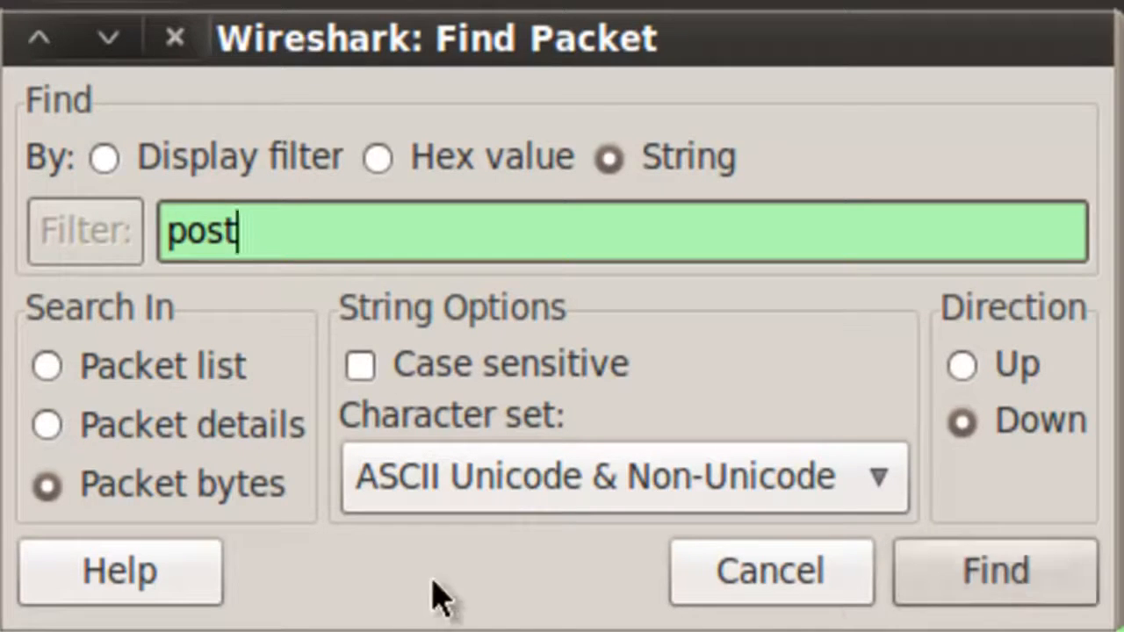
click(1003, 588)
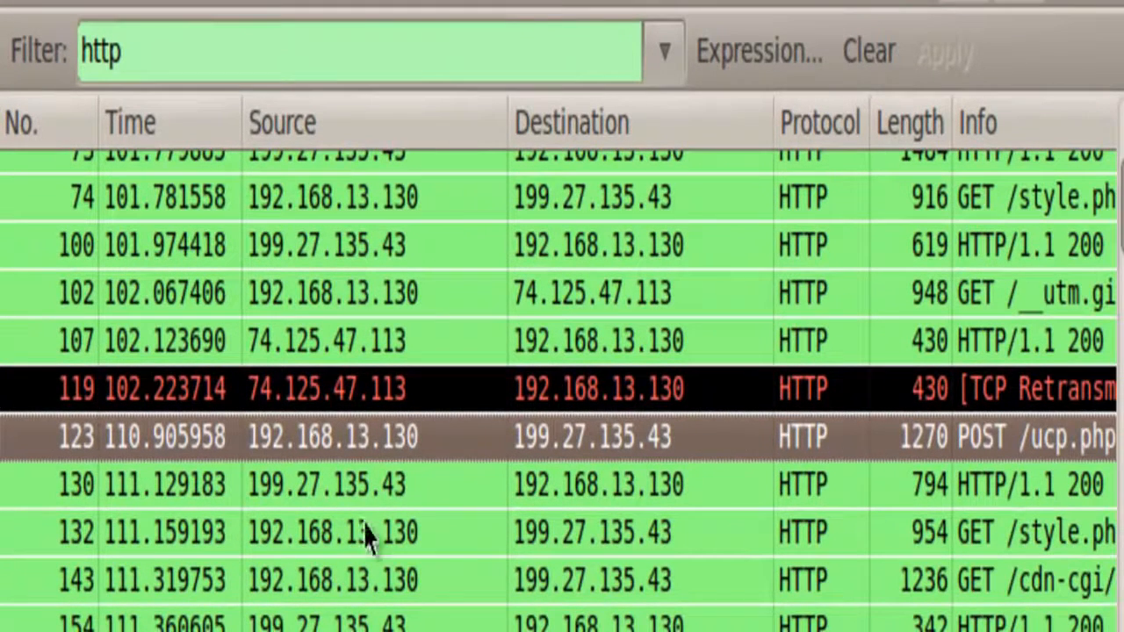
- Open the found POST /ucp.php packet in its own enlarged window and expand its Line-based text data section
right_click(550, 453)
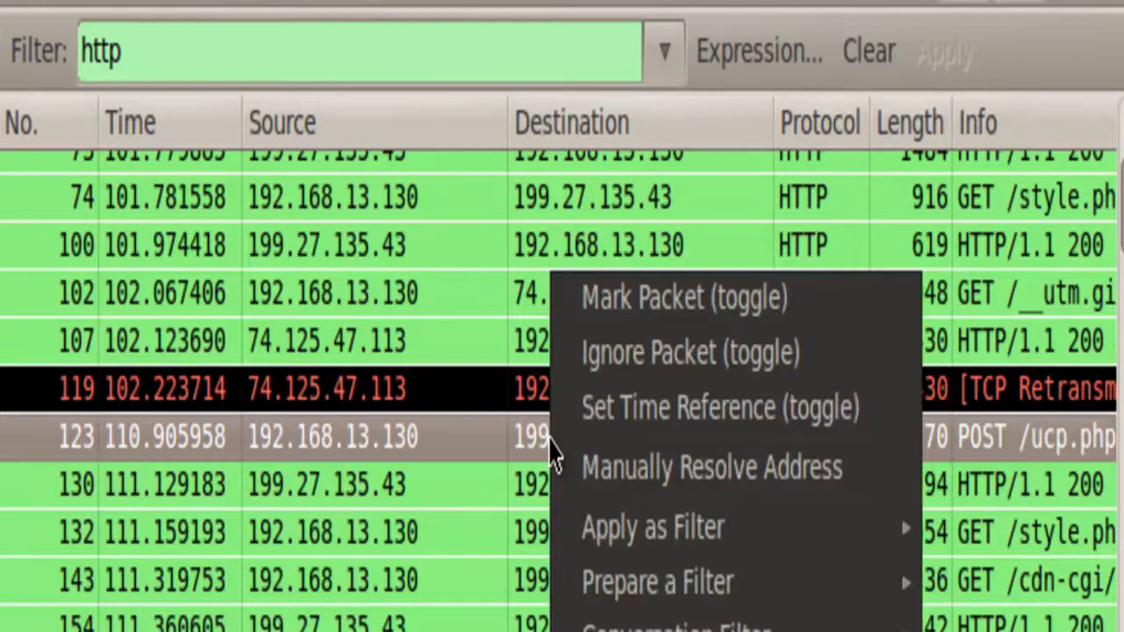
click(471, 461)
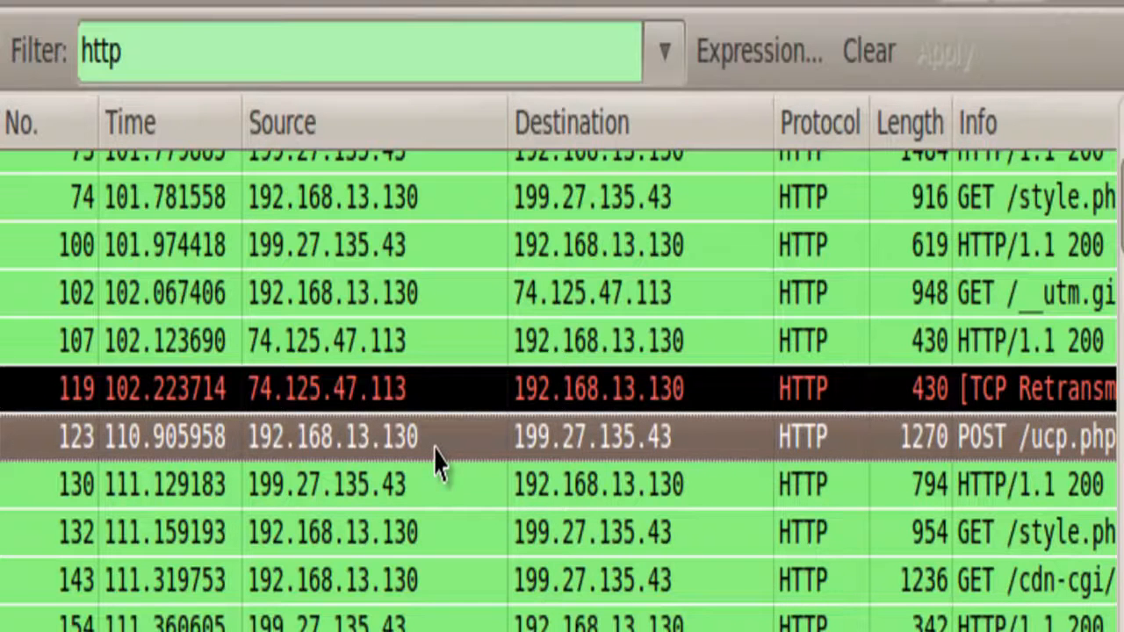
double_click(437, 462)
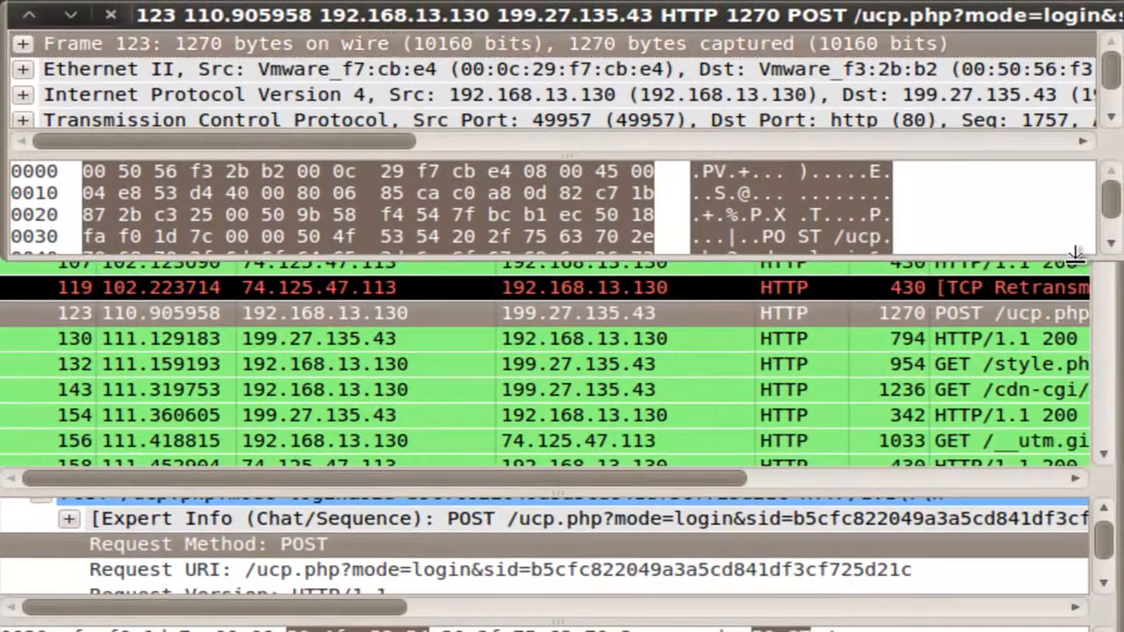
drag(1075, 255, 1113, 631)
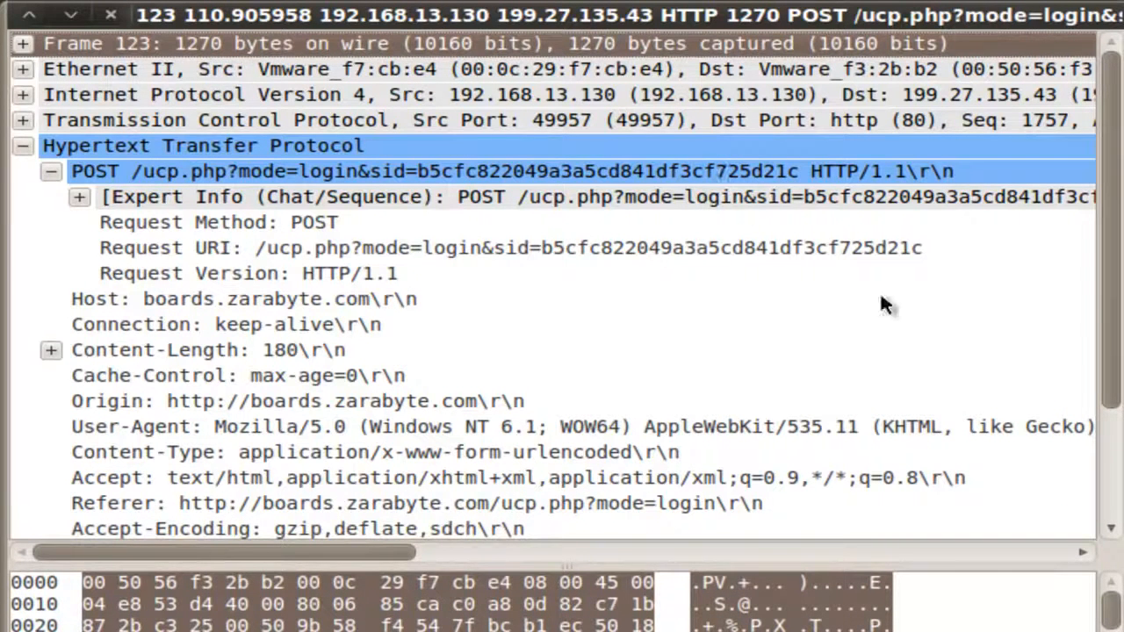
drag(1112, 230, 1117, 341)
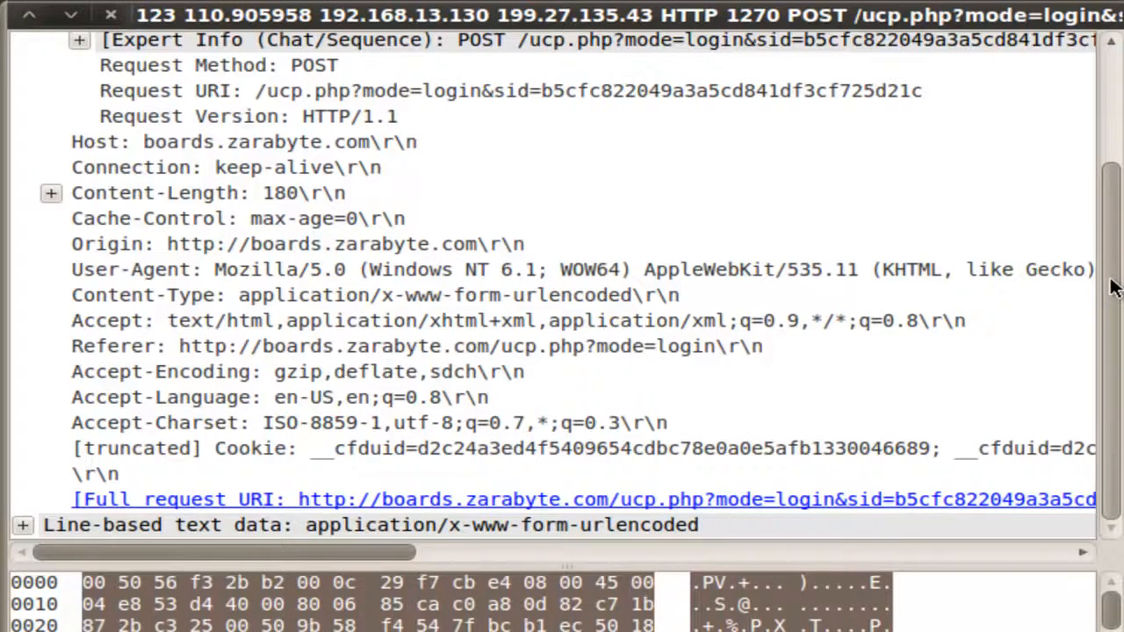
click(19, 526)
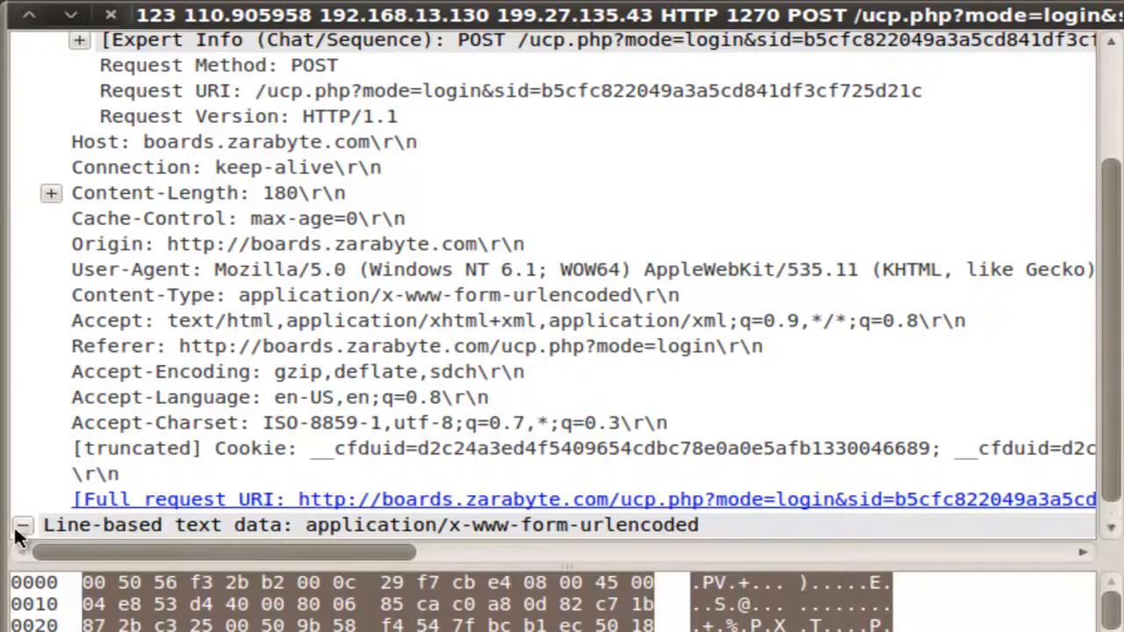
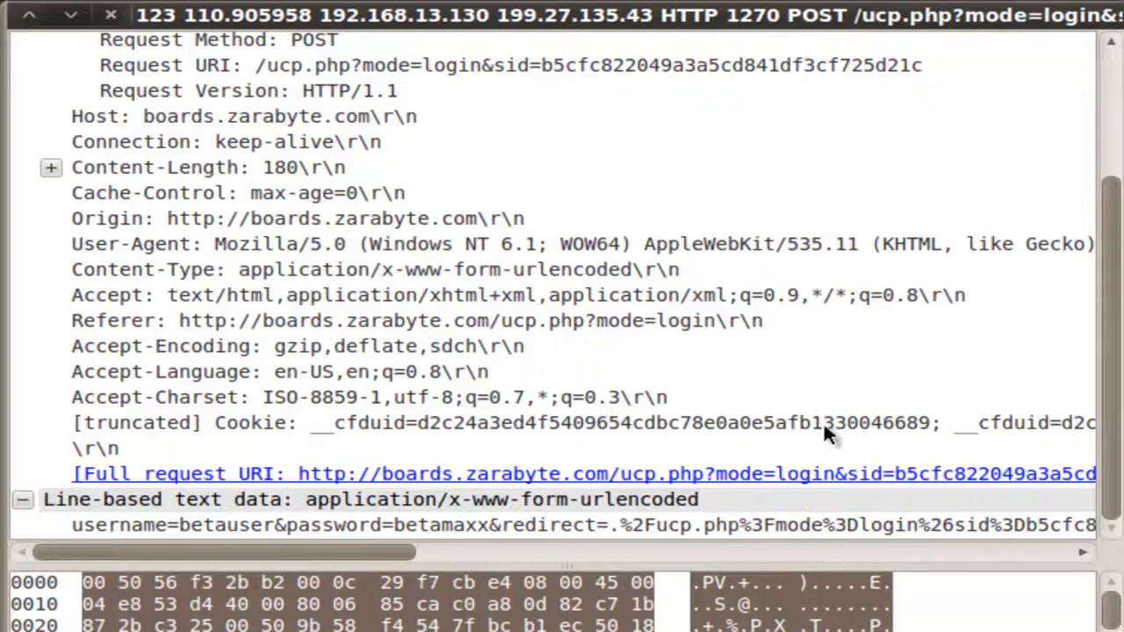
- Select the submitted form data line under Line-based text data to examine its fields, and close the packet window
click(145, 525)
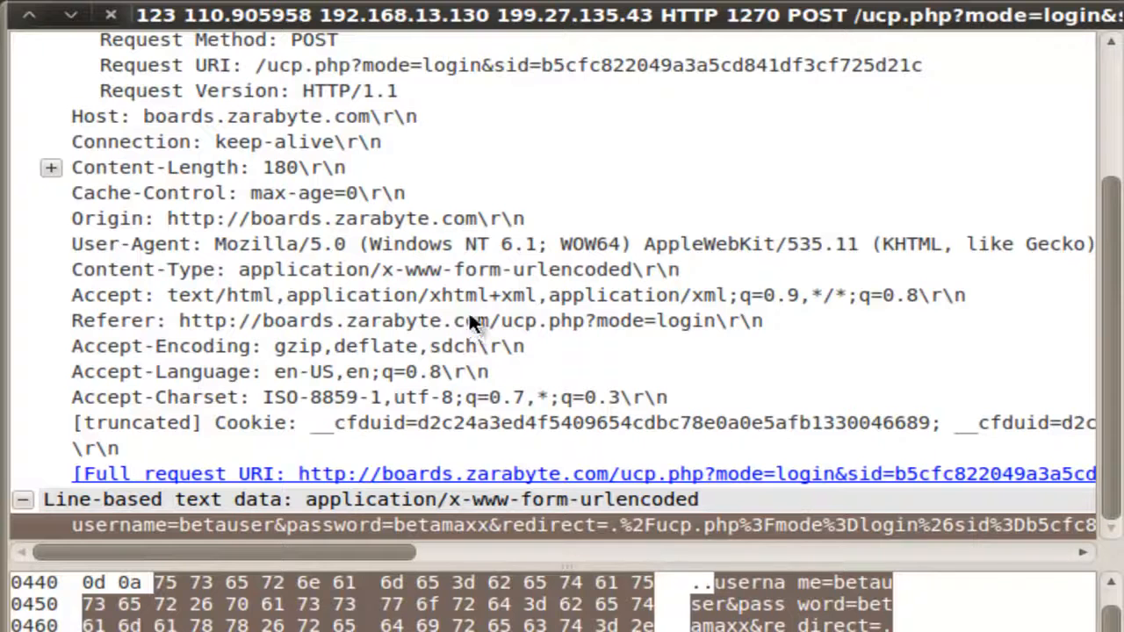
drag(173, 548, 138, 552)
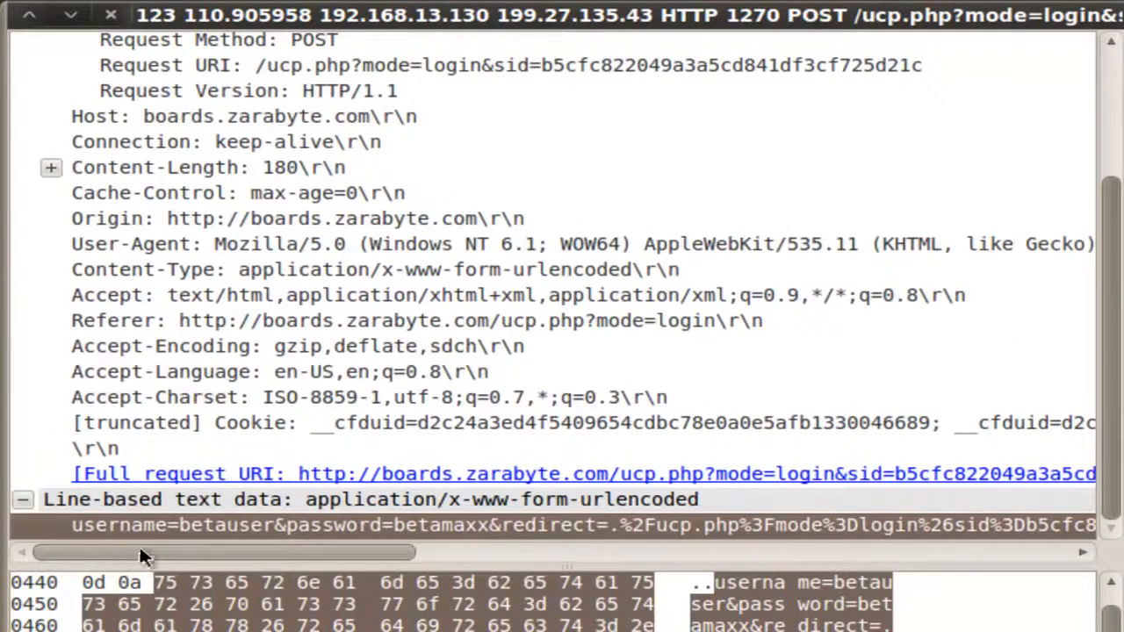
click(110, 15)
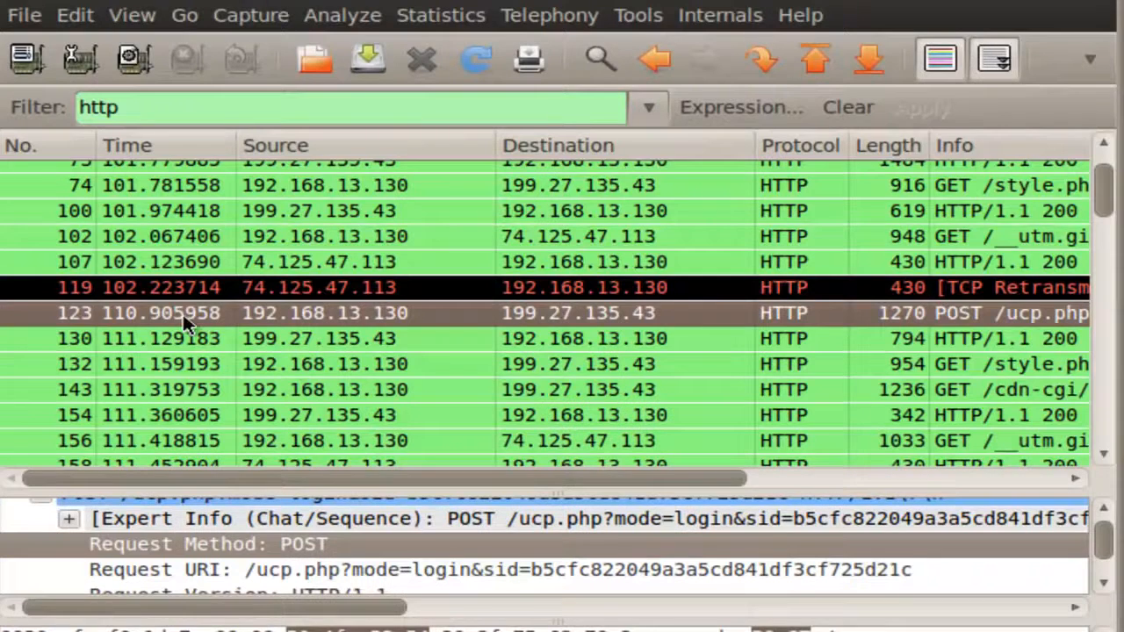
- Start exporting the captured packets as a "Plain Text" file and open the file chooser for the export destination
click(23, 21)
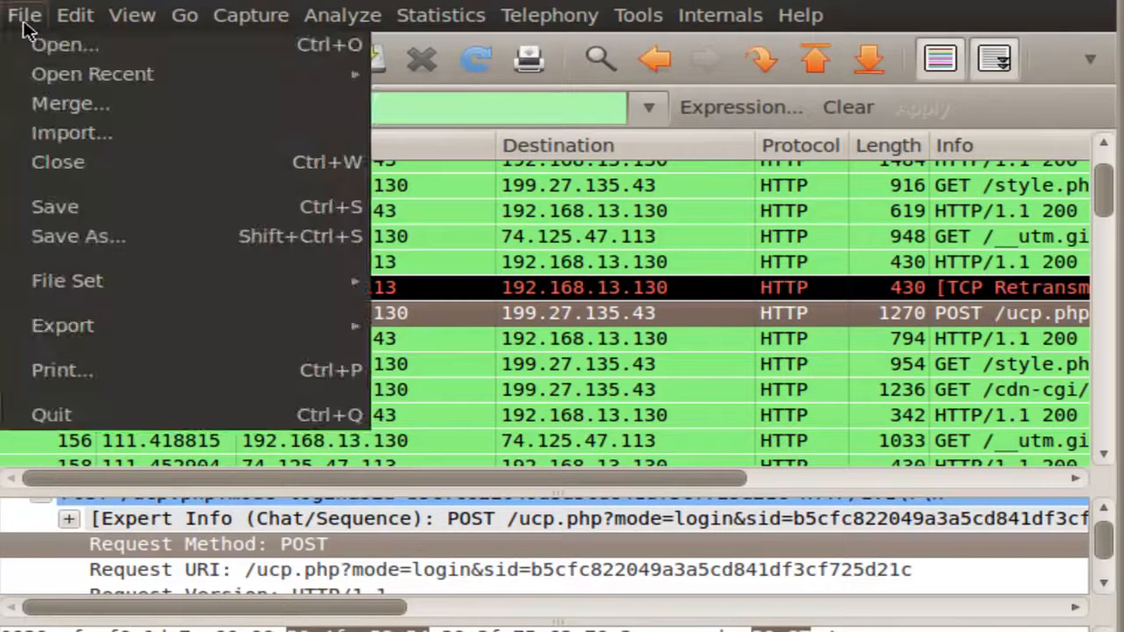
mouse_move(99, 339)
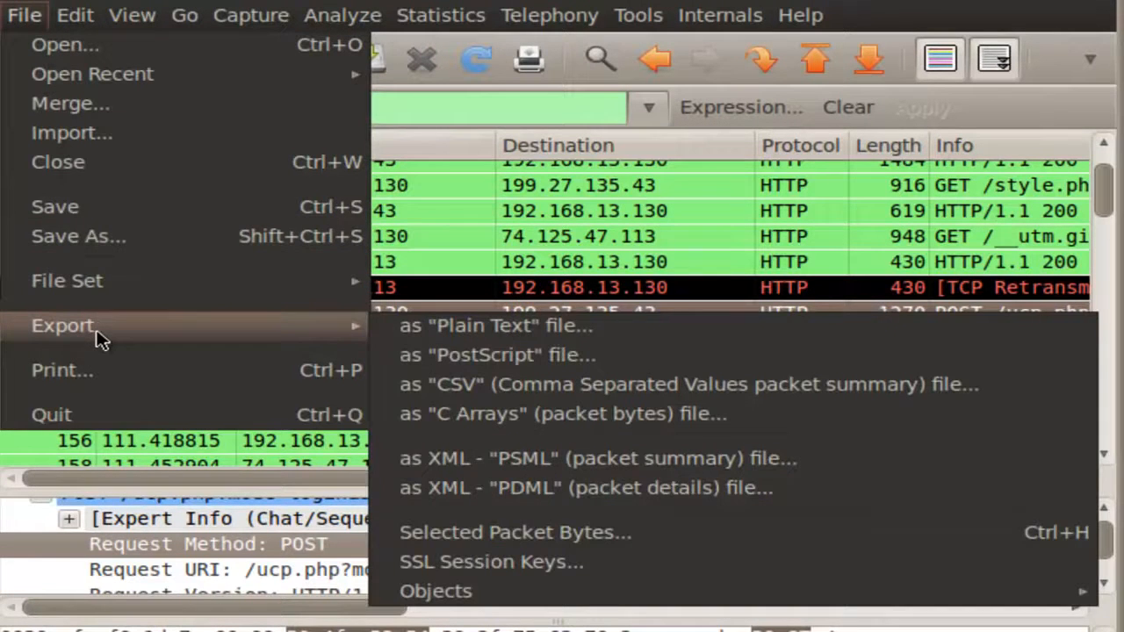
click(456, 339)
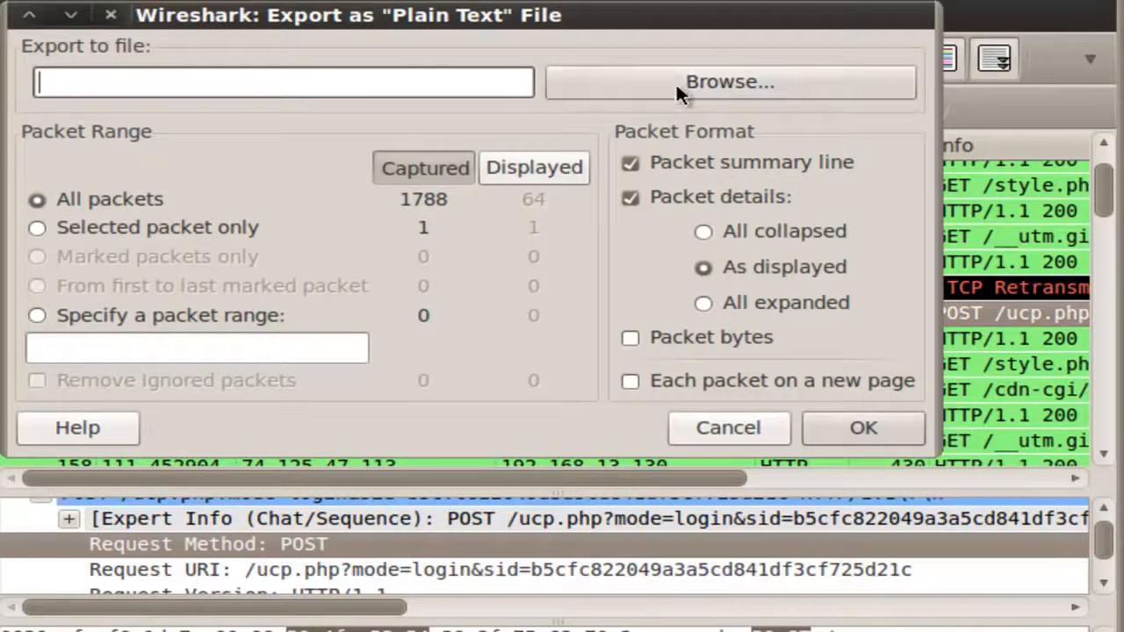
click(680, 84)
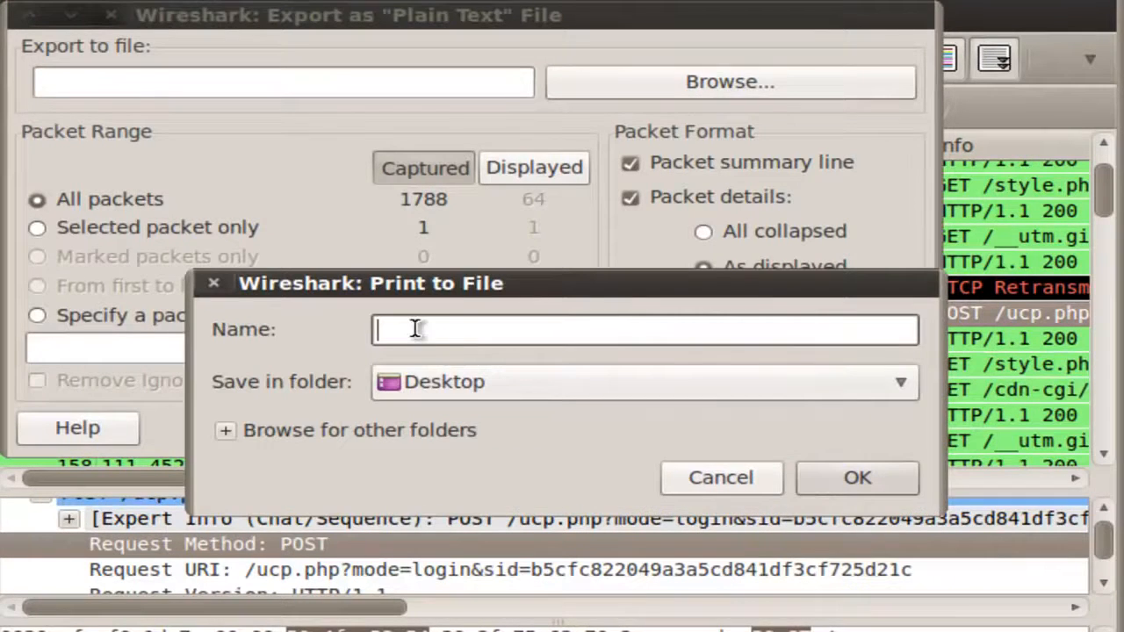
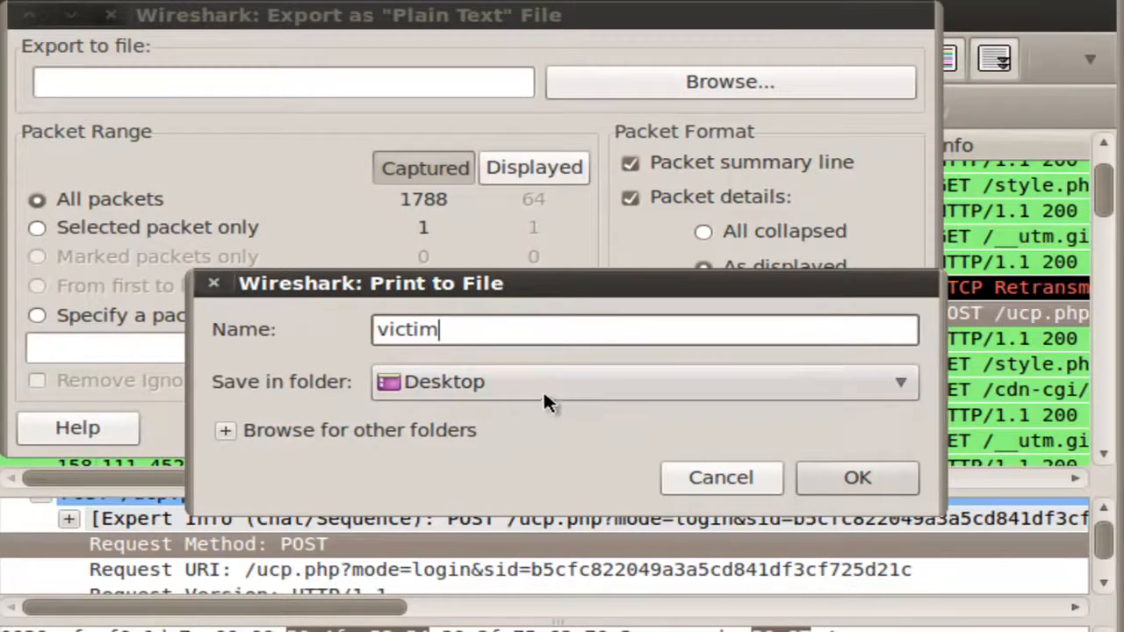
- Set the export destination to the file victim on the Desktop and export the selected packet only as plain text
click(458, 386)
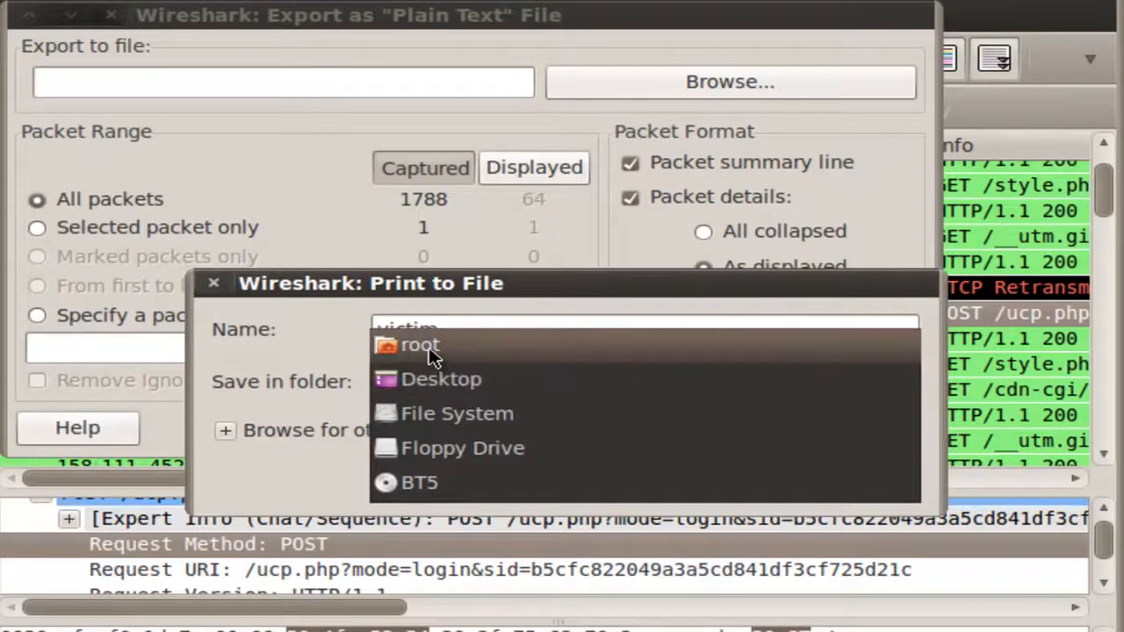
click(439, 374)
click(836, 476)
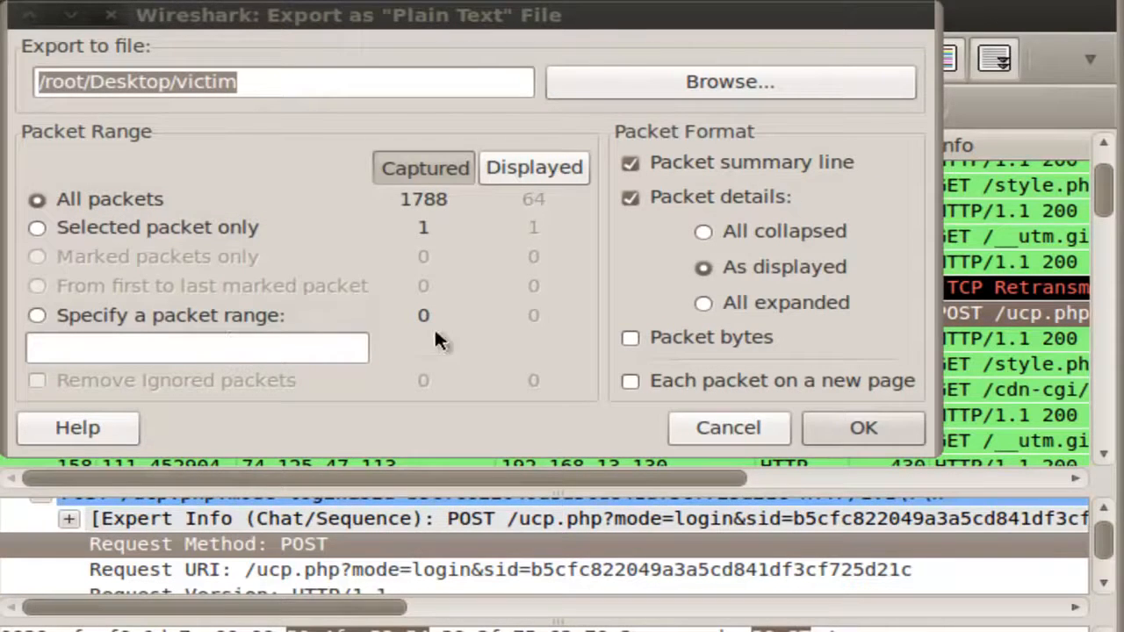
click(166, 228)
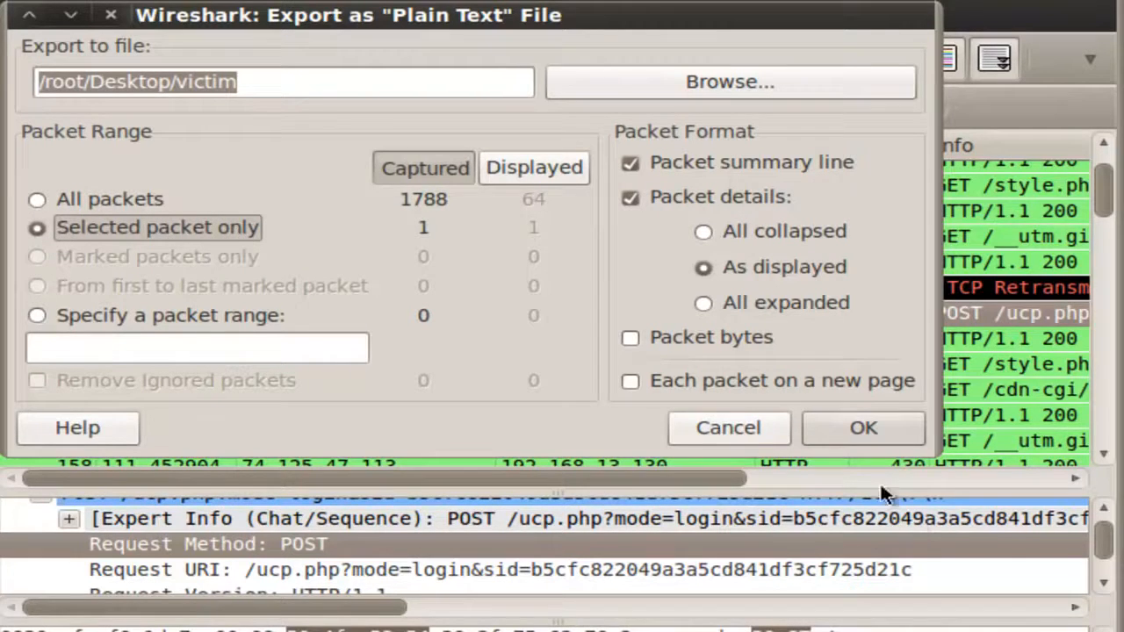
click(852, 425)
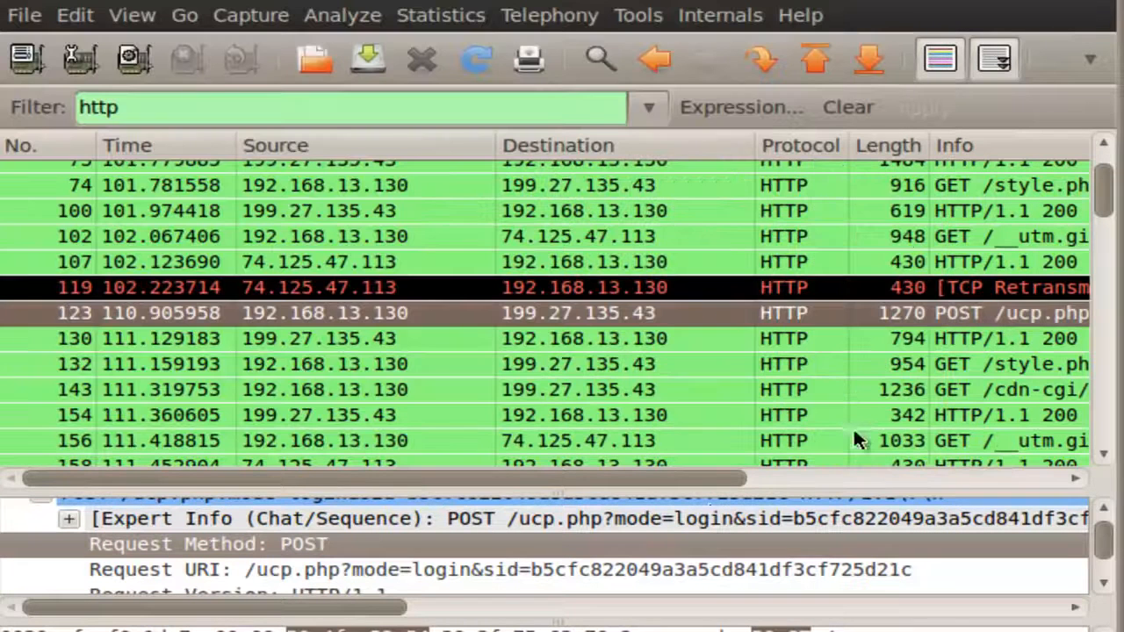
- Quit Wireshark without saving the capture file
click(113, 9)
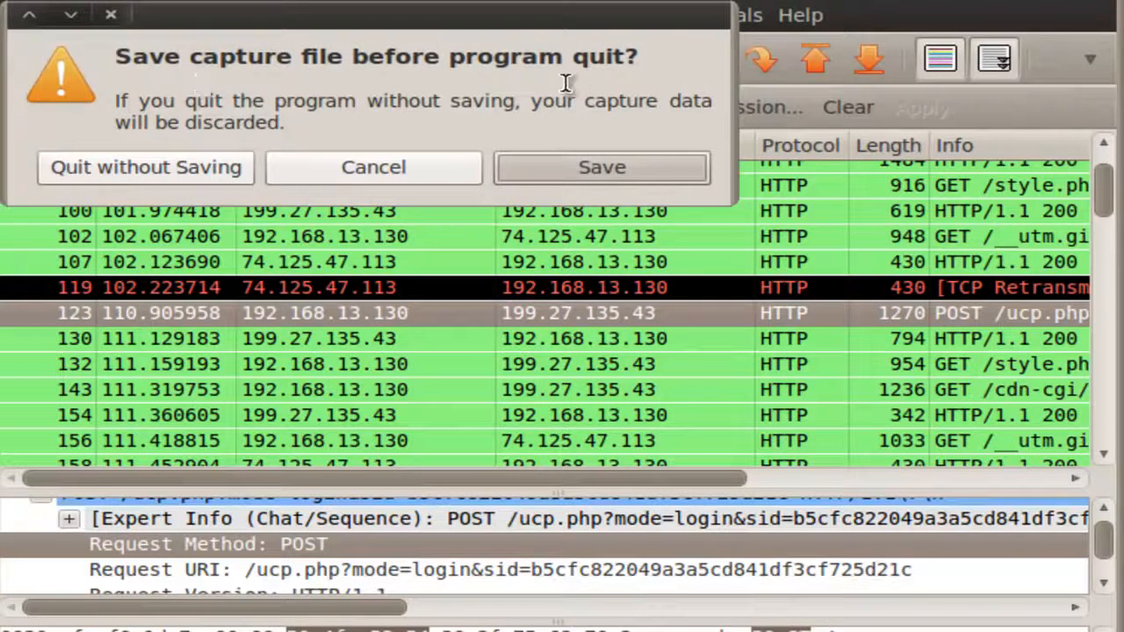
click(173, 169)
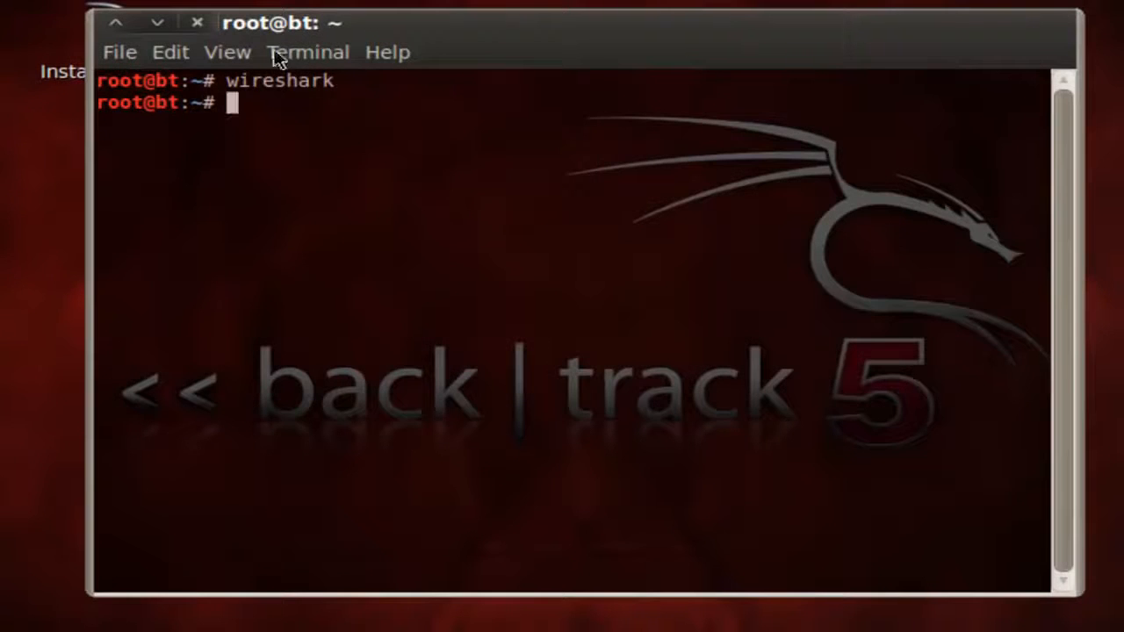